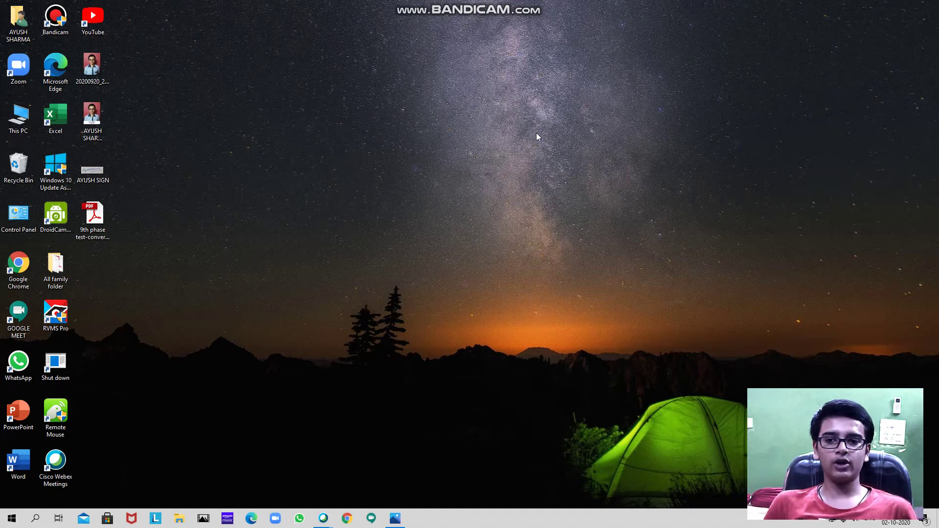
Launch Webex Meetings from the desktop, minimize it, and view then hide the saved meeting screenshot.
{"action": "double_click", "coordinate": [56, 464]}
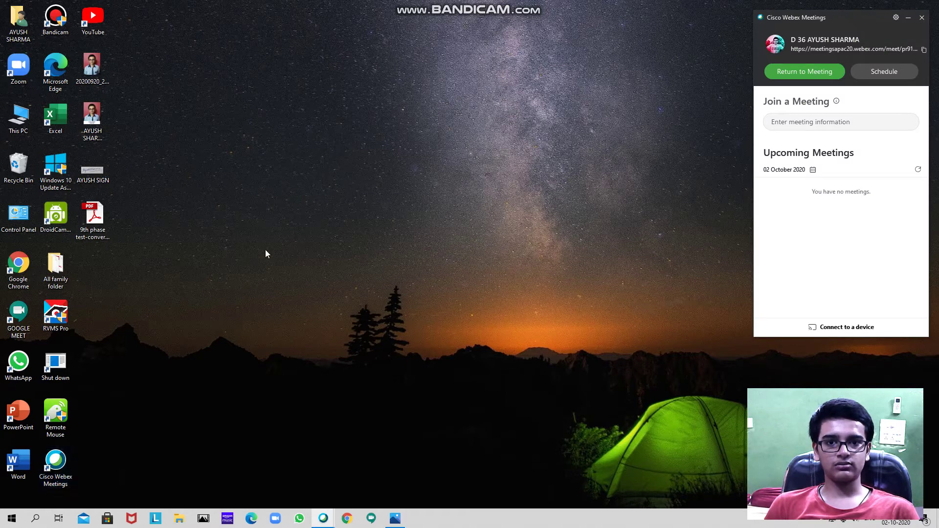
{"action": "left_click", "coordinate": [909, 17]}
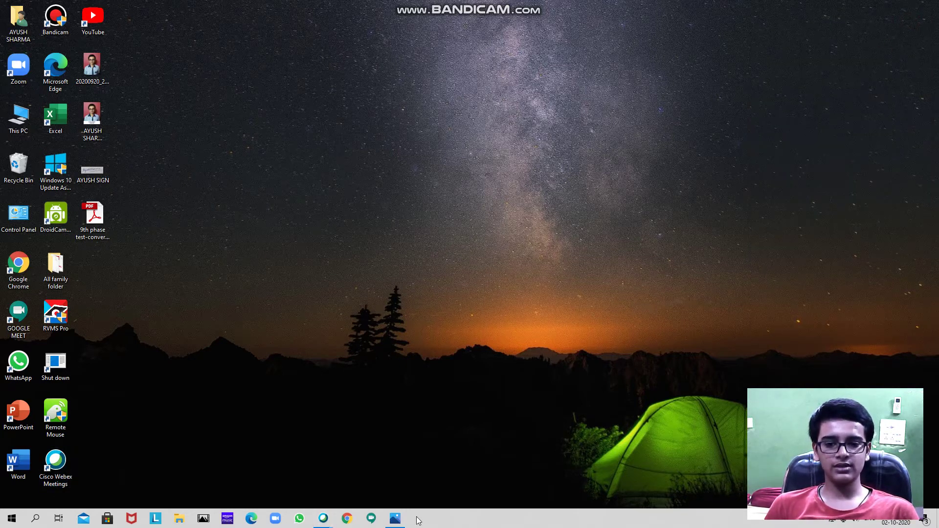
{"action": "left_click", "coordinate": [395, 519]}
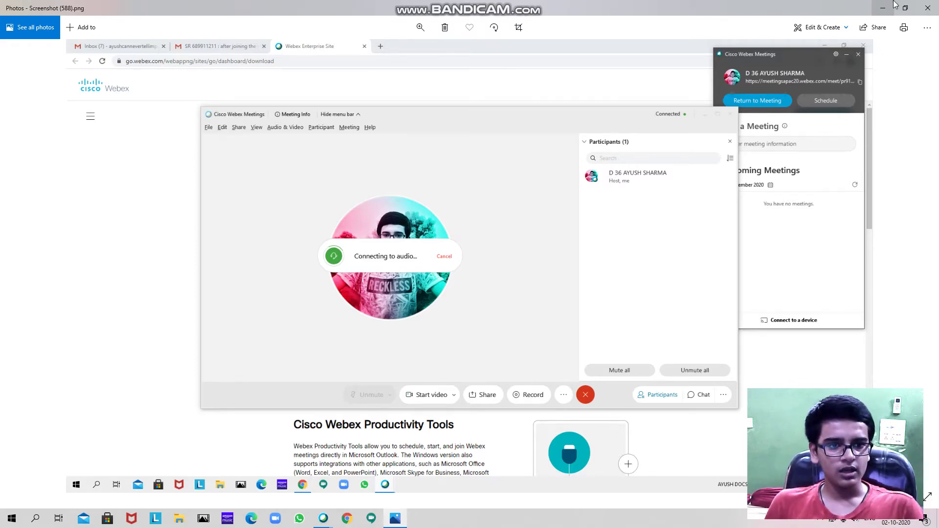
{"action": "left_click", "coordinate": [890, 11]}
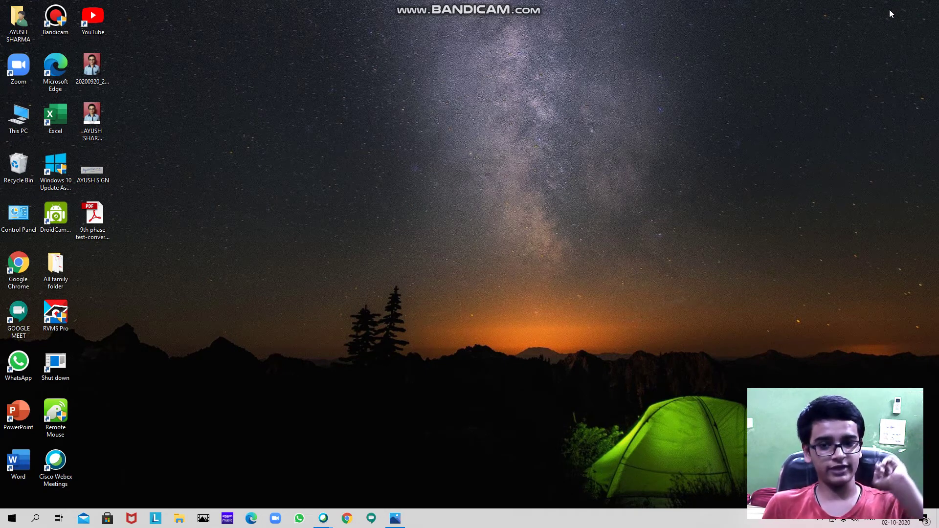
Open Internet Options by searching 'in' and centre the Internet Properties dialog.
{"action": "left_click", "coordinate": [37, 520]}
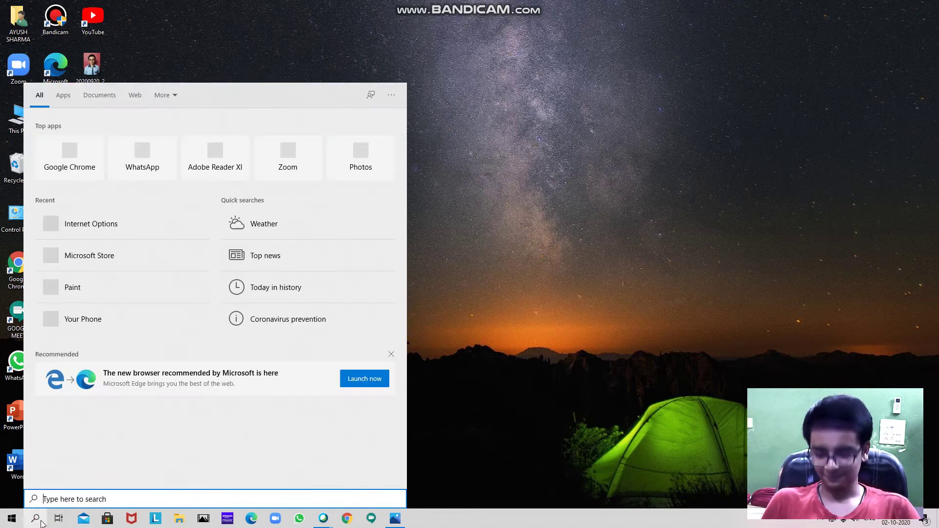
{"action": "type", "text": "in"}
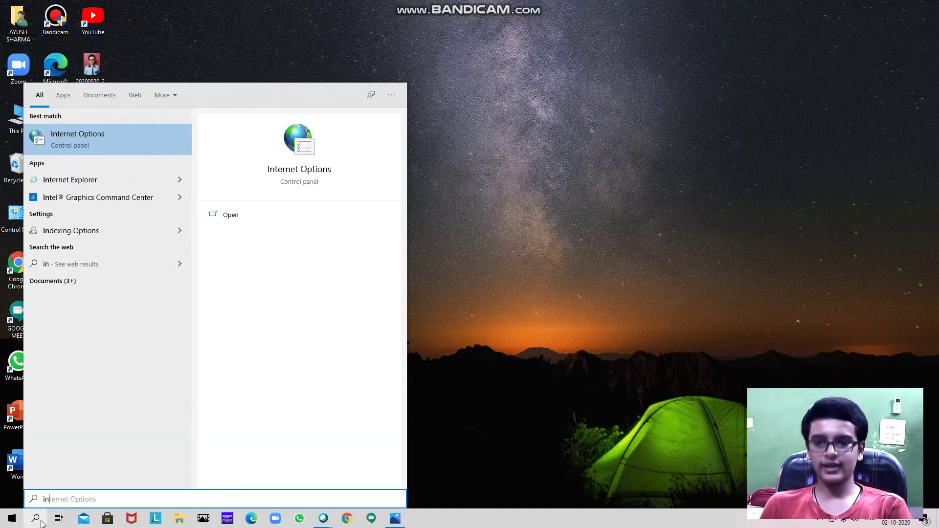
{"action": "left_click", "coordinate": [139, 134]}
{"action": "left_click_drag", "start_coordinate": [138, 51], "coordinate": [487, 128]}
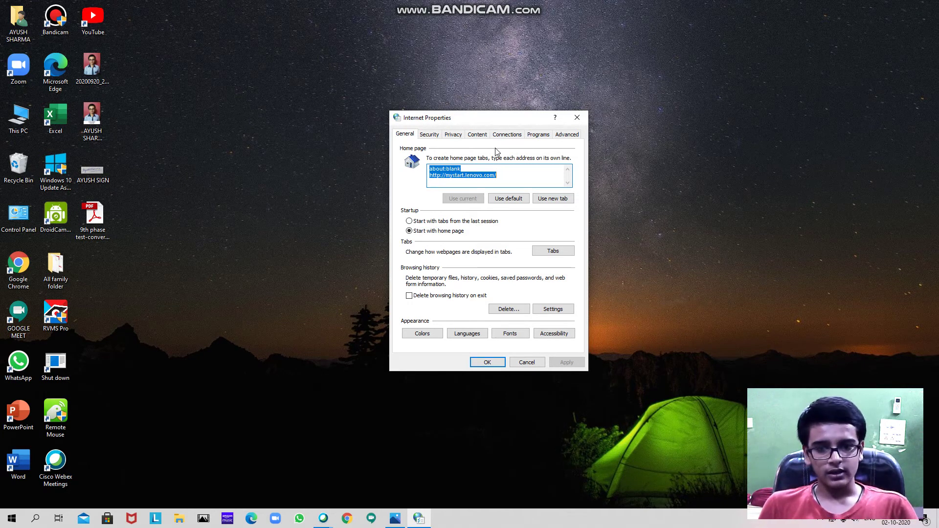
Uncheck 'Automatically detect settings' under Connections > LAN settings and confirm both dialogs with OK.
{"action": "left_click", "coordinate": [504, 136]}
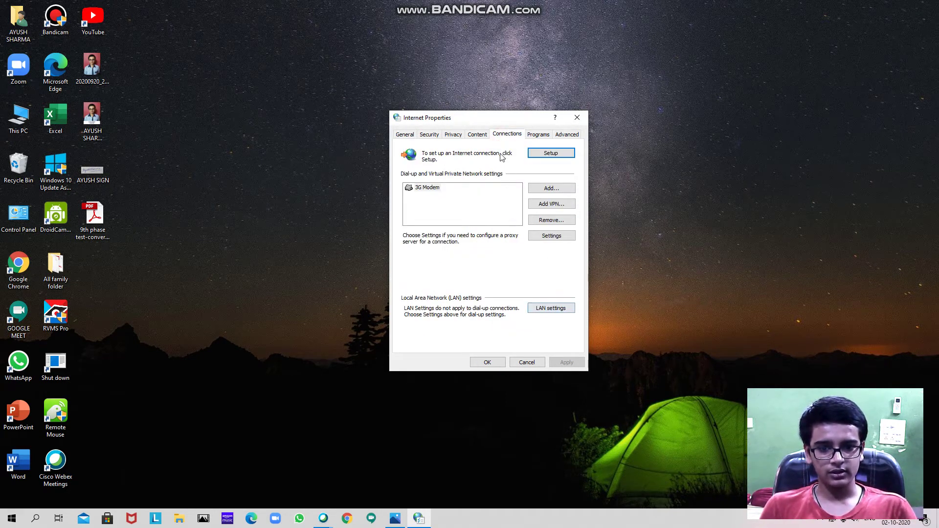
{"action": "left_click", "coordinate": [551, 311]}
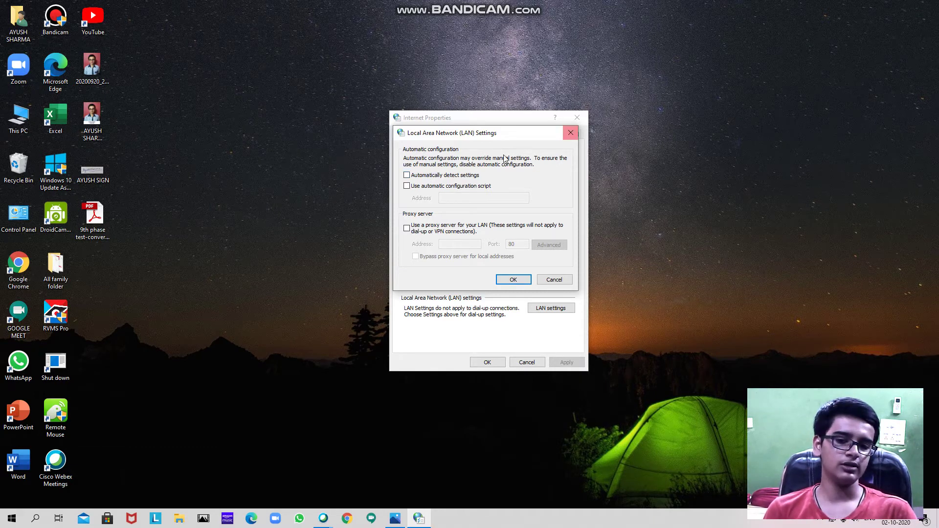
{"action": "left_click", "coordinate": [433, 175]}
{"action": "left_click", "coordinate": [513, 280]}
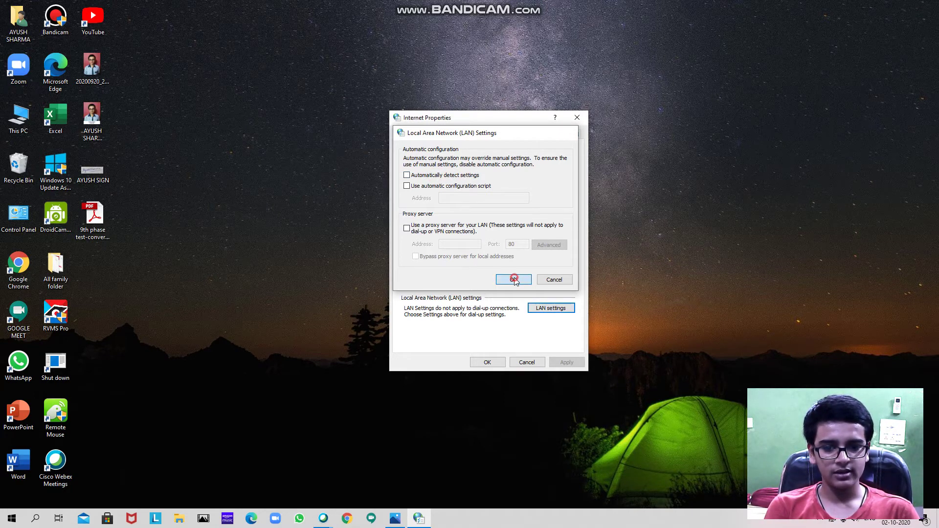
{"action": "left_click", "coordinate": [487, 362]}
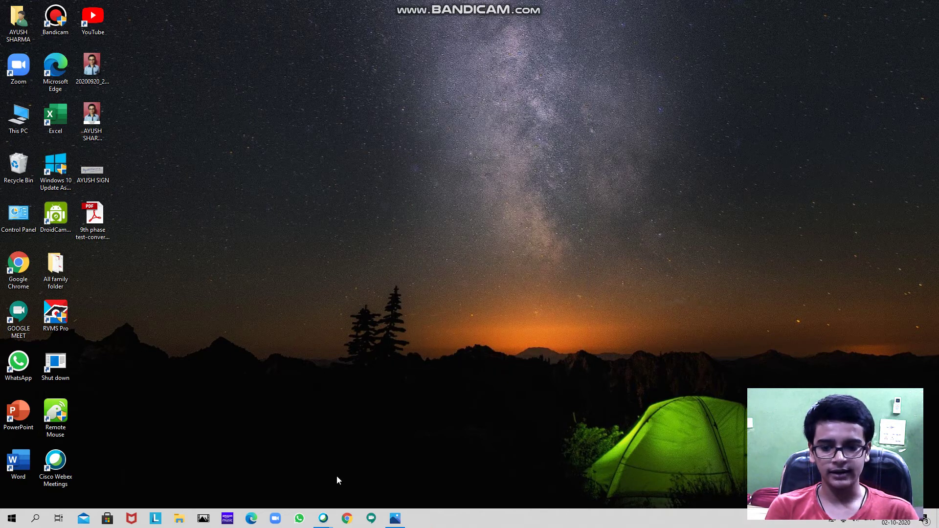
{"action": "mouse_move", "coordinate": [323, 519]}
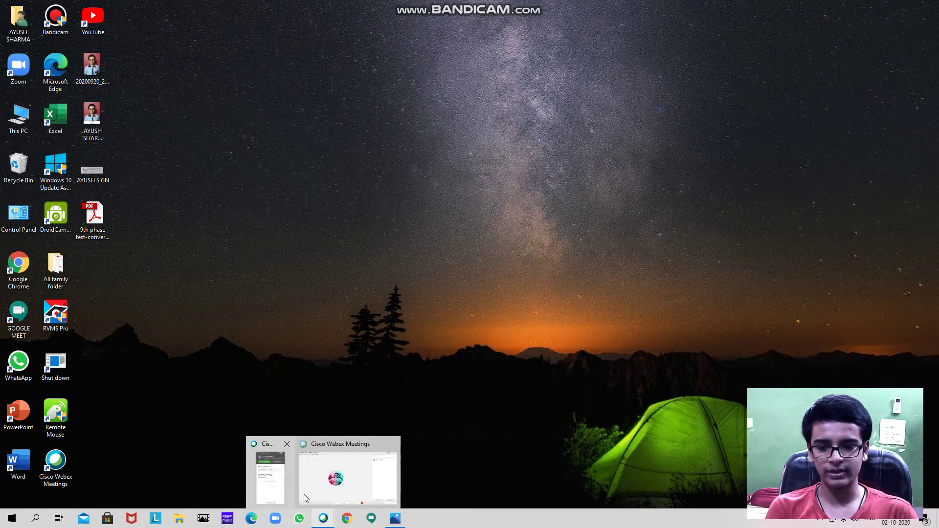
Restore Webex, return to the ongoing meeting, choose Join again, and start it from the preview.
{"action": "left_click", "coordinate": [279, 484]}
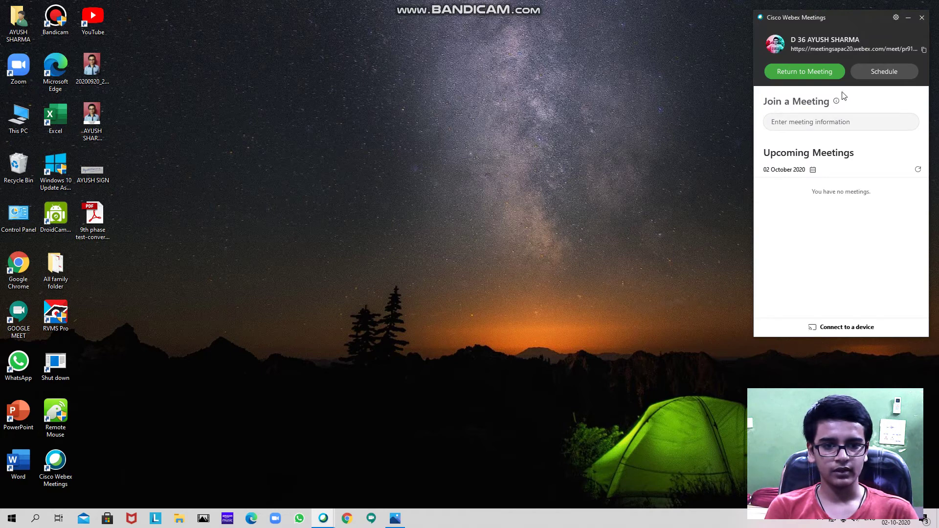
{"action": "left_click", "coordinate": [819, 75]}
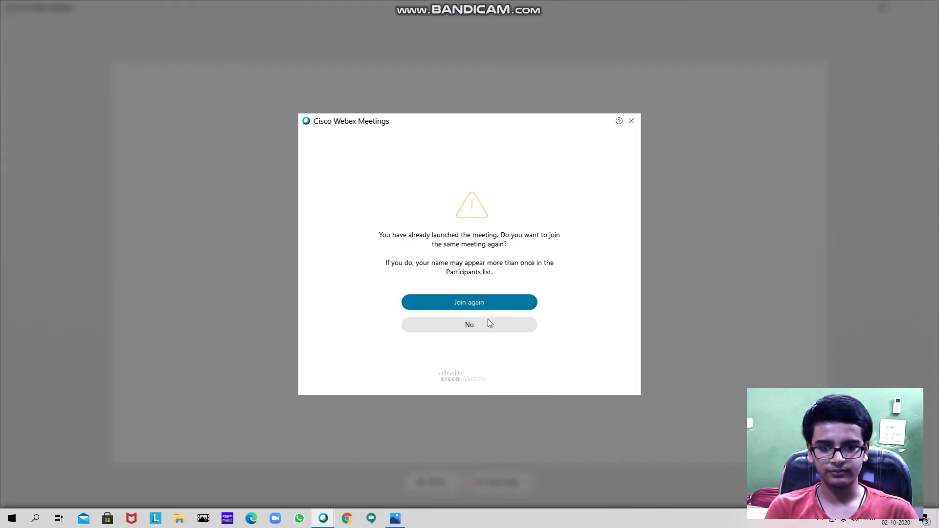
{"action": "left_click", "coordinate": [469, 307]}
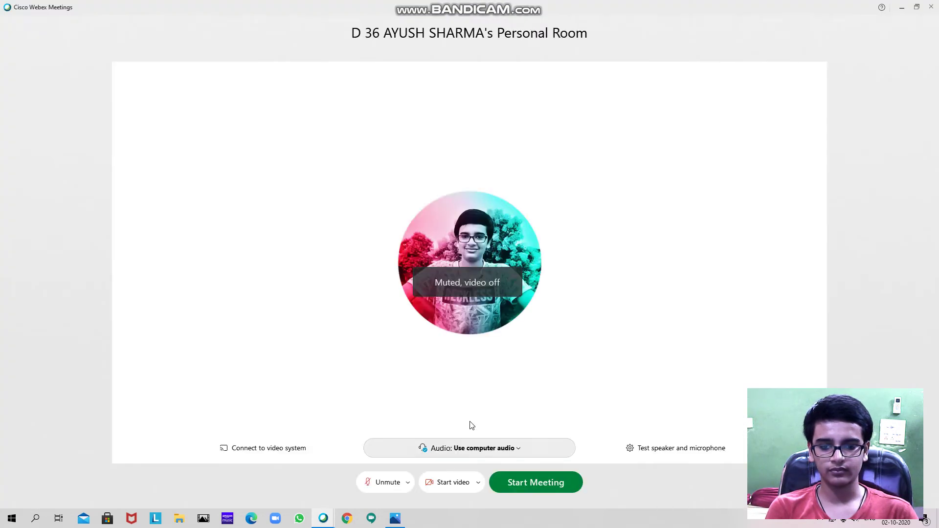
{"action": "left_click", "coordinate": [523, 486]}
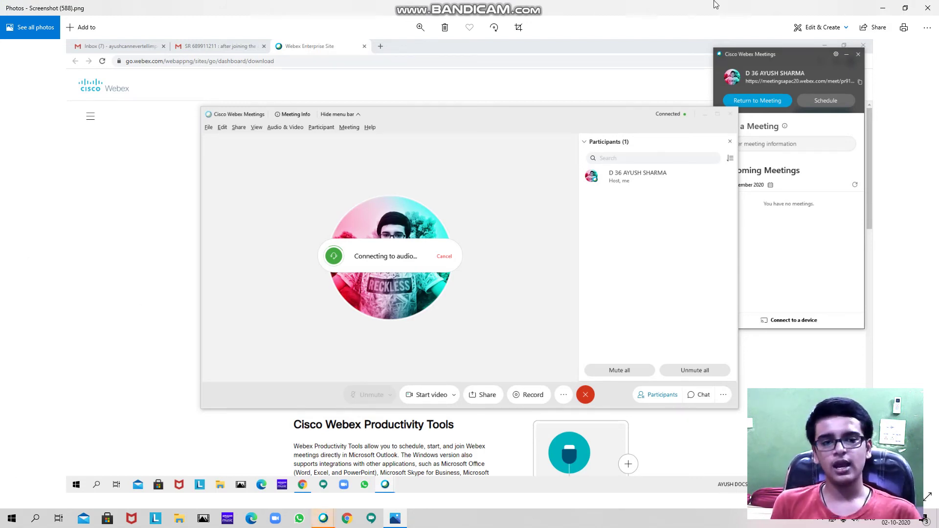
Minimize the Photos screenshot window and the live Webex meeting window.
{"action": "left_click", "coordinate": [883, 7]}
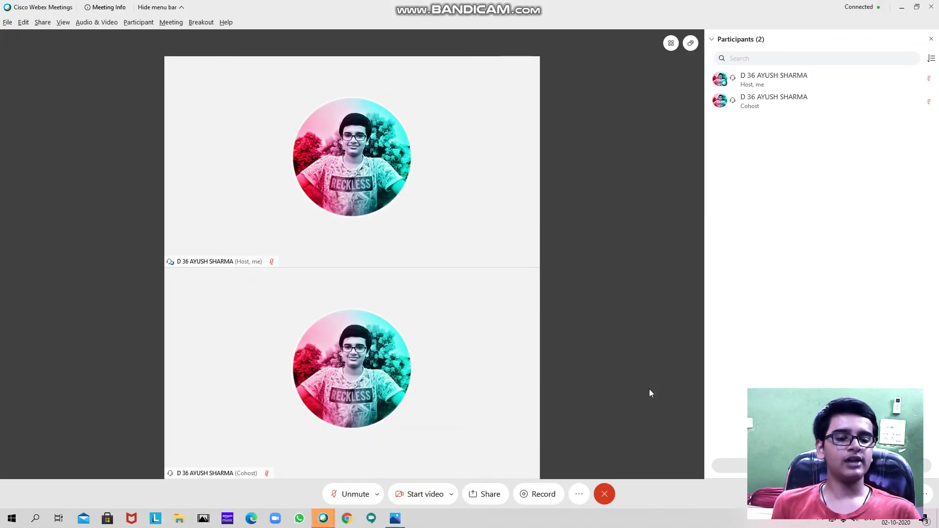
{"action": "left_click", "coordinate": [903, 7]}
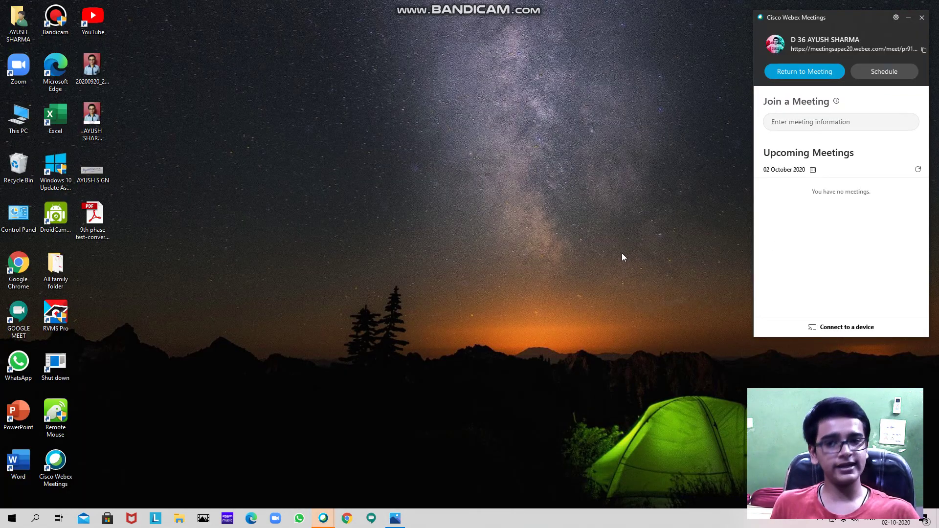